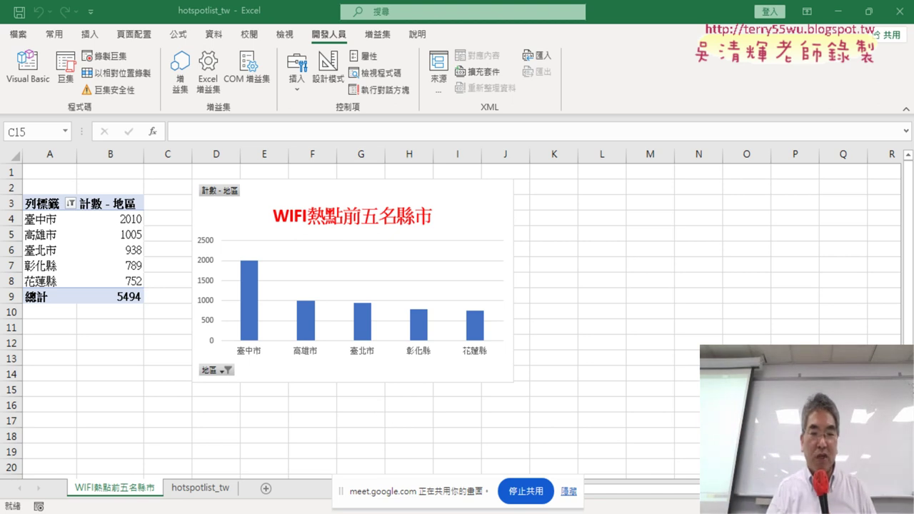
Scroll the Google Docs notes from the delete-sheet code to the 3D map screenshots, then return to the Excel workbook
left_click(167, 389)
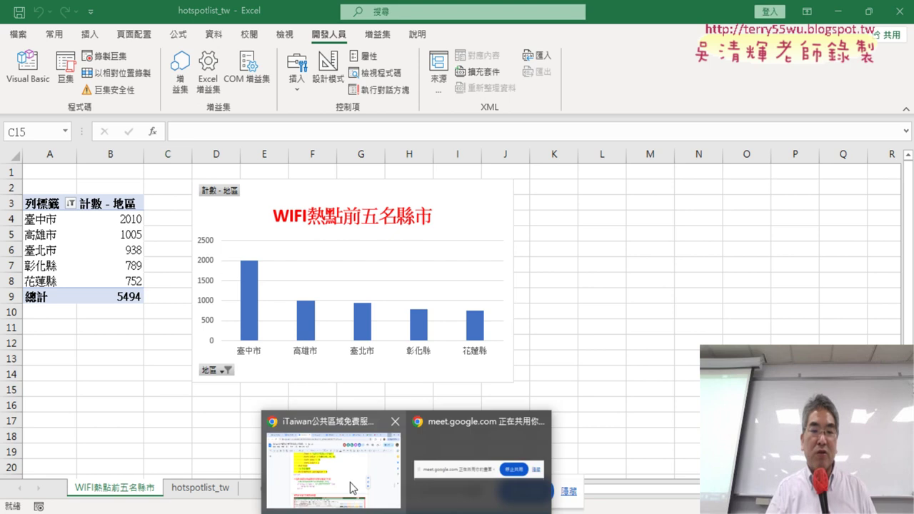
left_click(354, 486)
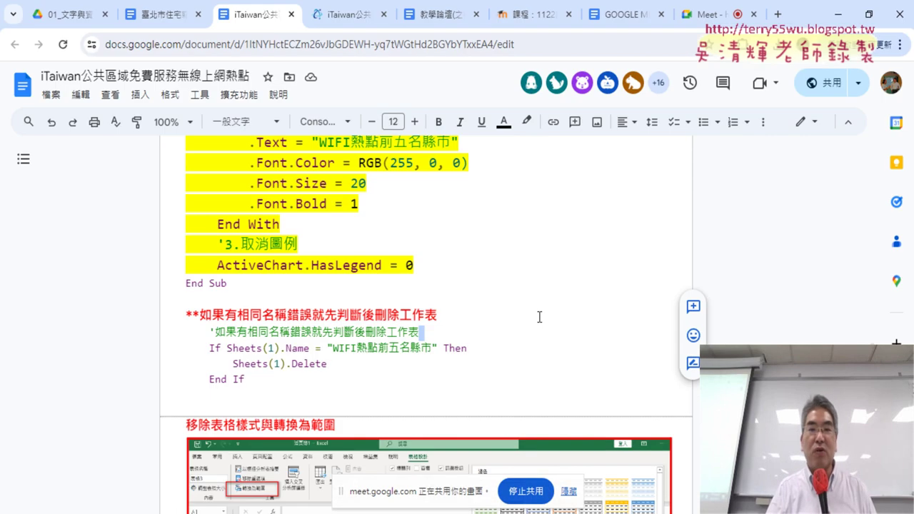
scroll(800, 336, "down", 5)
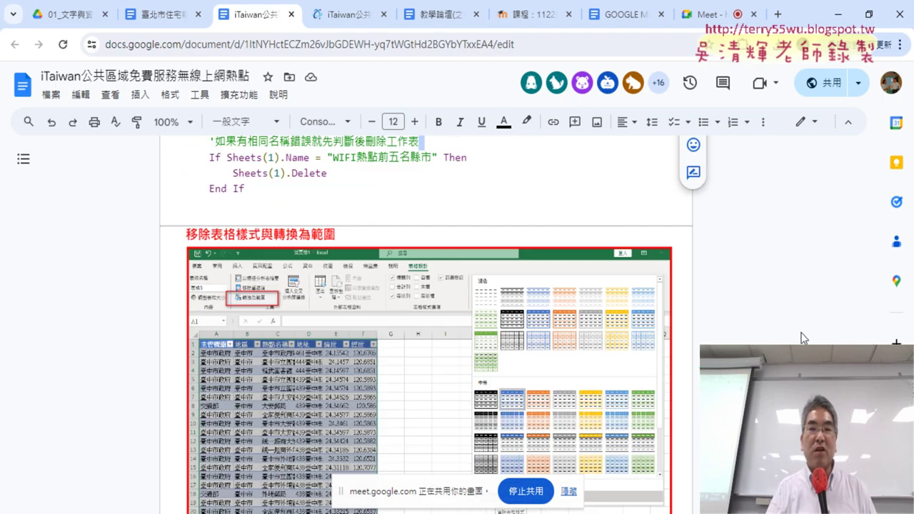
scroll(799, 336, "down", 5)
scroll(799, 337, "down", 5)
scroll(803, 338, "down", 5)
scroll(800, 337, "down", 5)
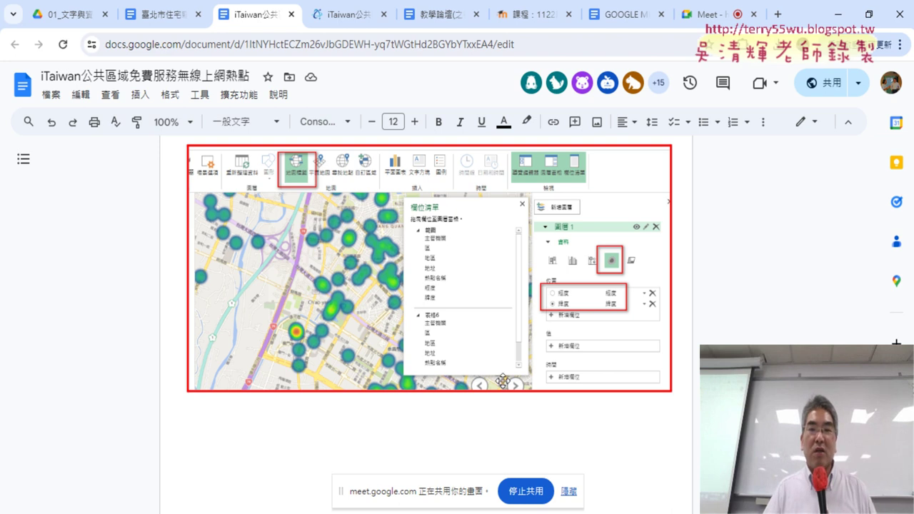
scroll(503, 382, "up", 10)
scroll(621, 342, "down", 5)
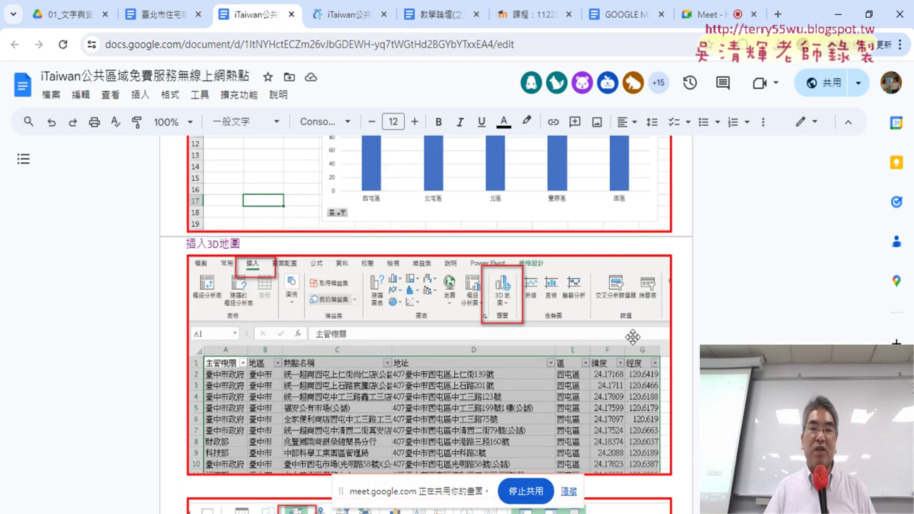
left_click(838, 14)
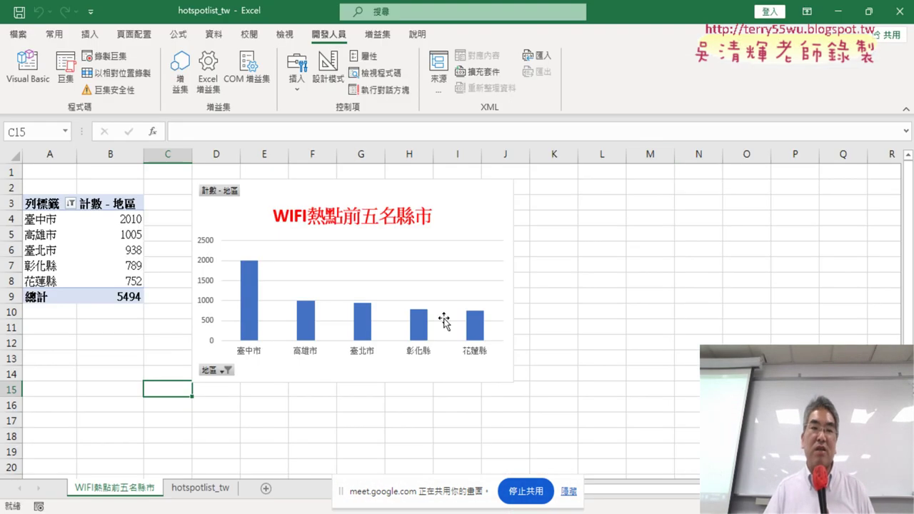
Select the 2010 count in cell B4 to show the PivotTable Fields pane with 地區 checked
left_click(308, 420)
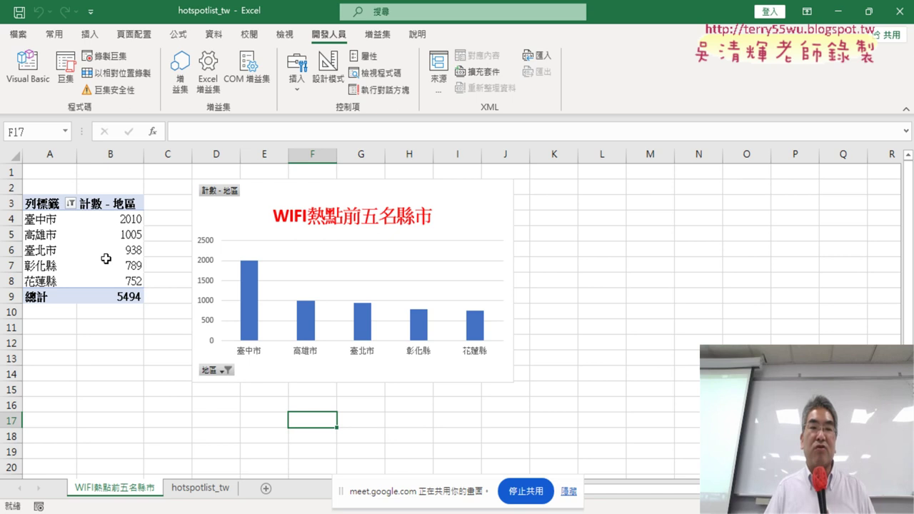
left_click(123, 218)
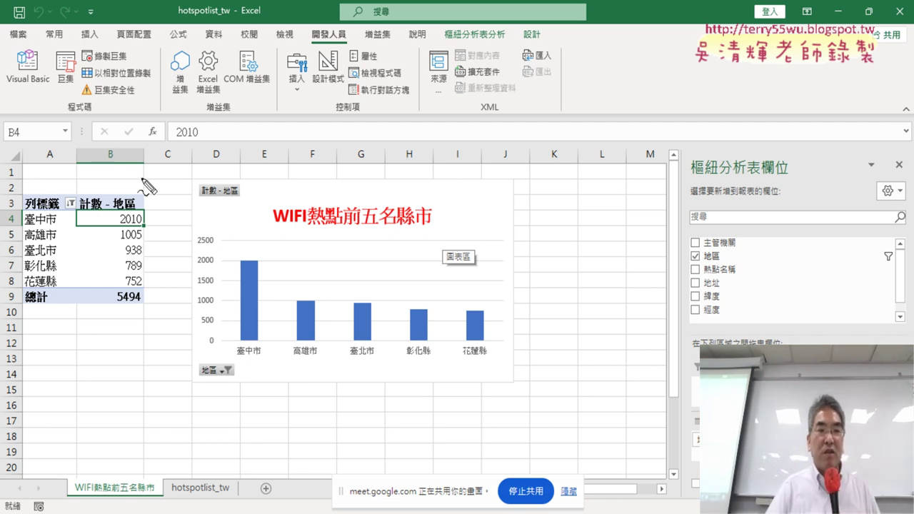
left_click_drag(141, 508, 143, 508)
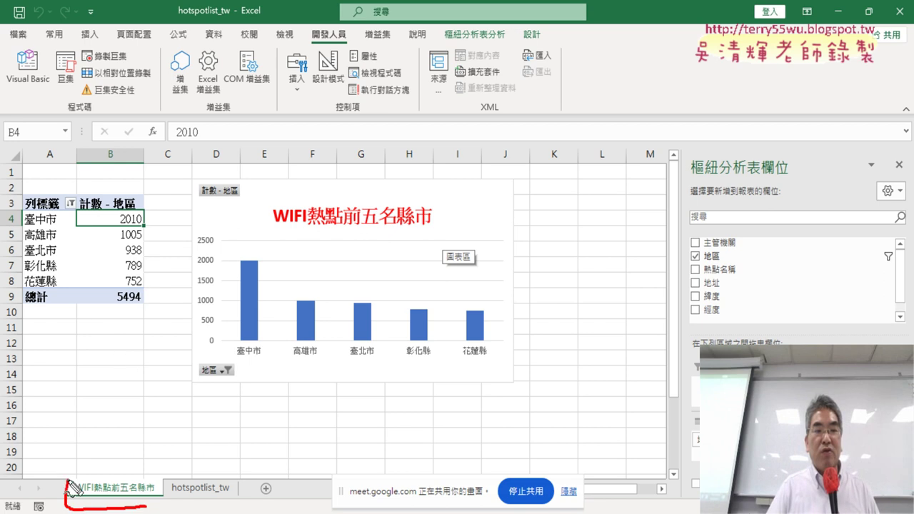
mouse_move(114, 312)
left_mouse_down()
mouse_move(144, 309)
mouse_move(142, 327)
left_mouse_up()
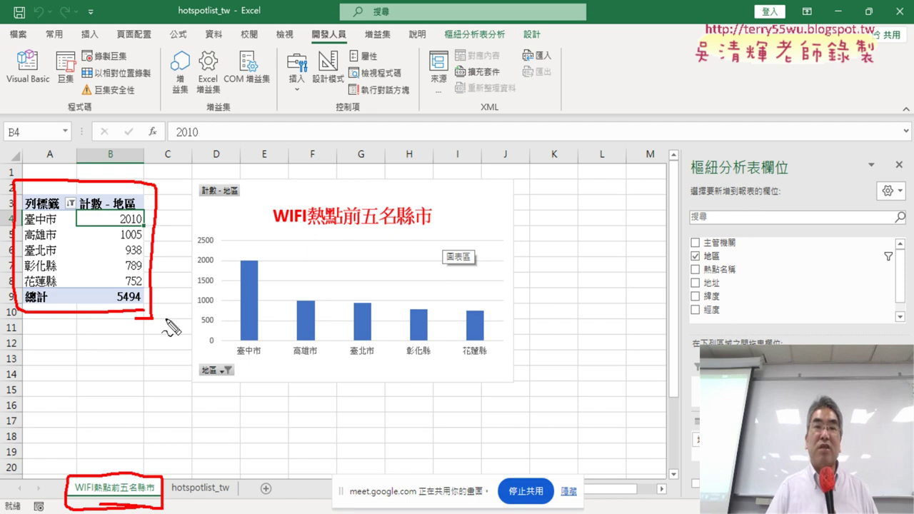
mouse_move(146, 226)
left_mouse_down()
mouse_move(116, 230)
mouse_move(147, 228)
left_mouse_up()
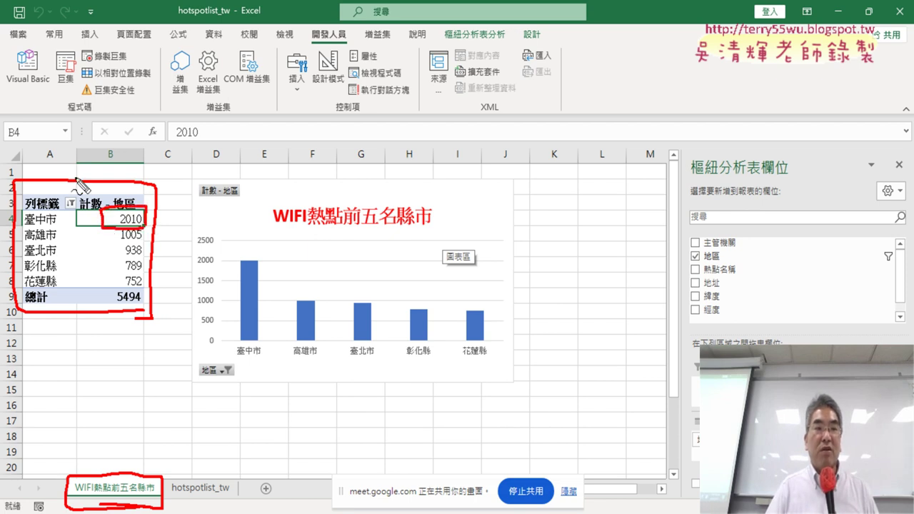
left_click_drag(120, 163, 116, 168)
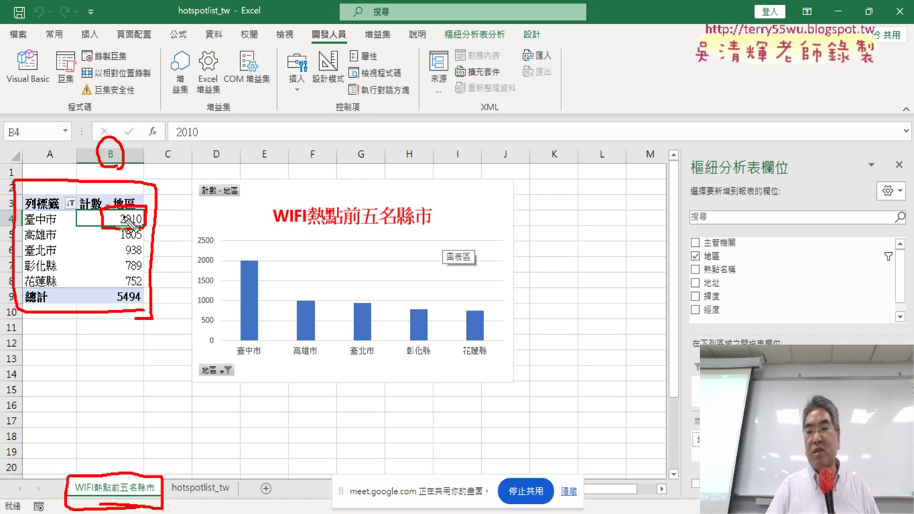
key("Escape")
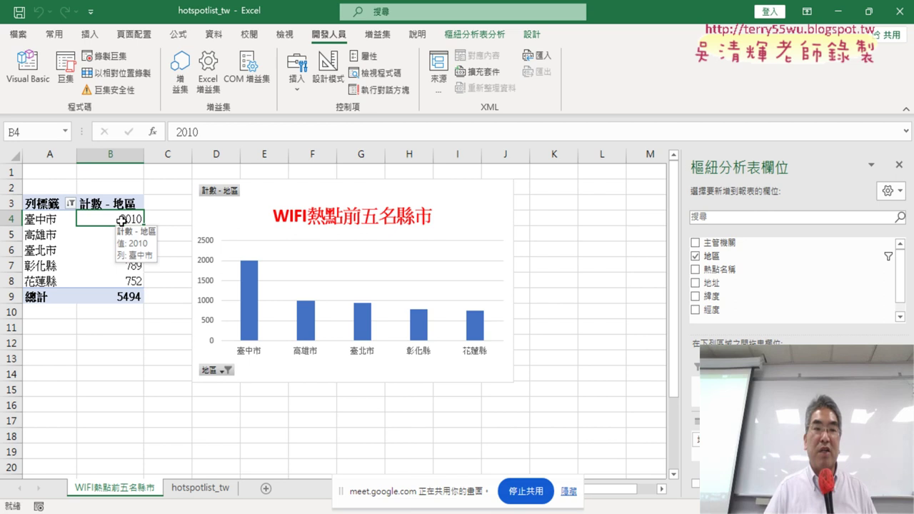
Drill into the 2010 臺中市 count to create detail sheet 工作表23, then view it
double_click(130, 220)
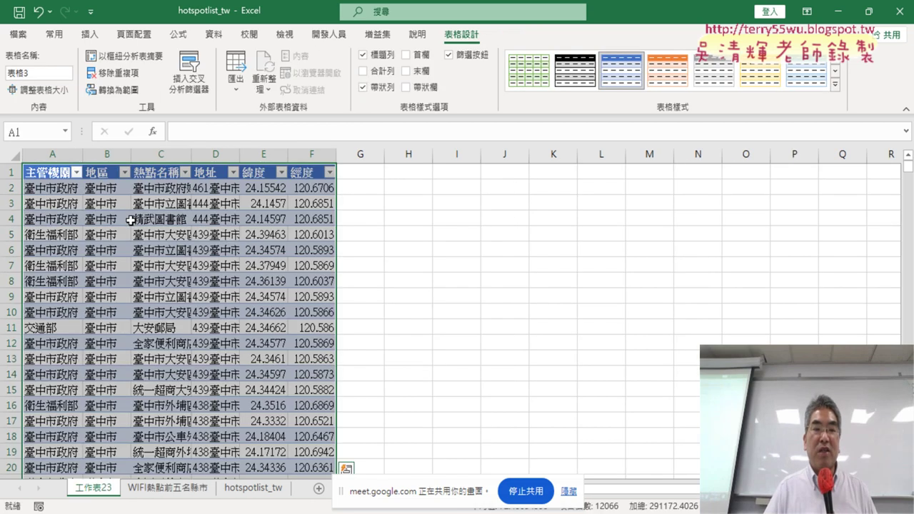
left_click(193, 491)
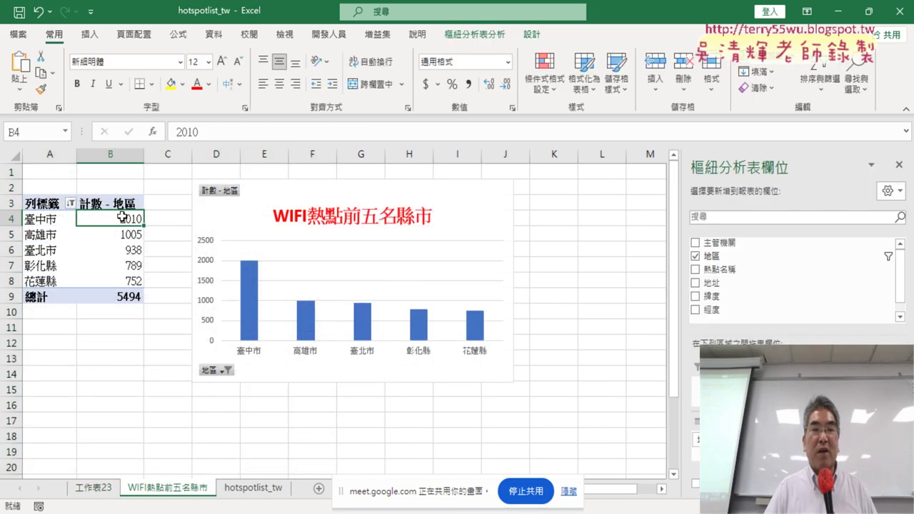
mouse_move(132, 219)
left_click(101, 491)
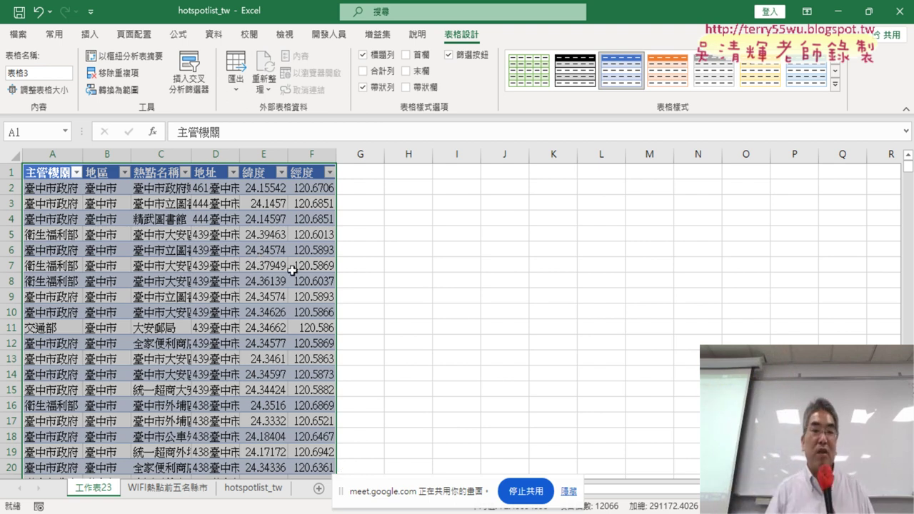
AutoFit columns A–F of the 工作表23 detail table and narrow column A to its entries
left_click(160, 492)
left_click(114, 487)
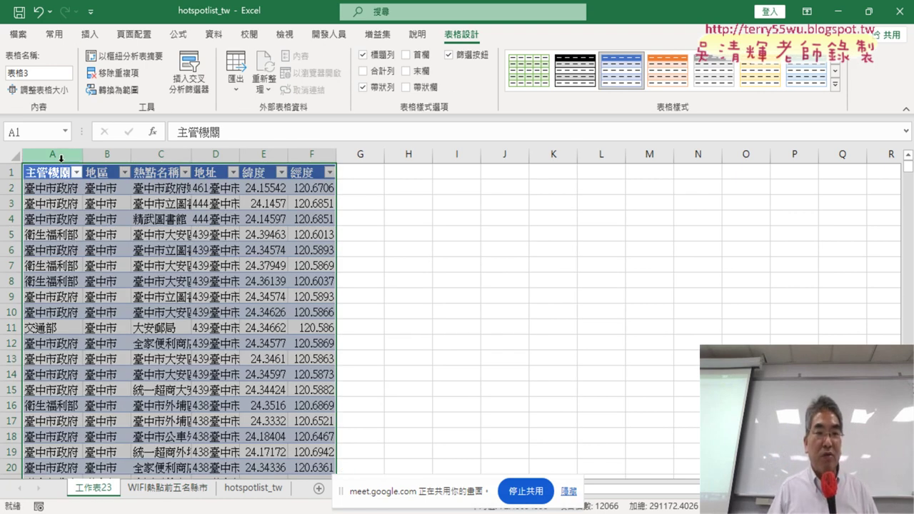
left_click_drag(55, 154, 311, 154)
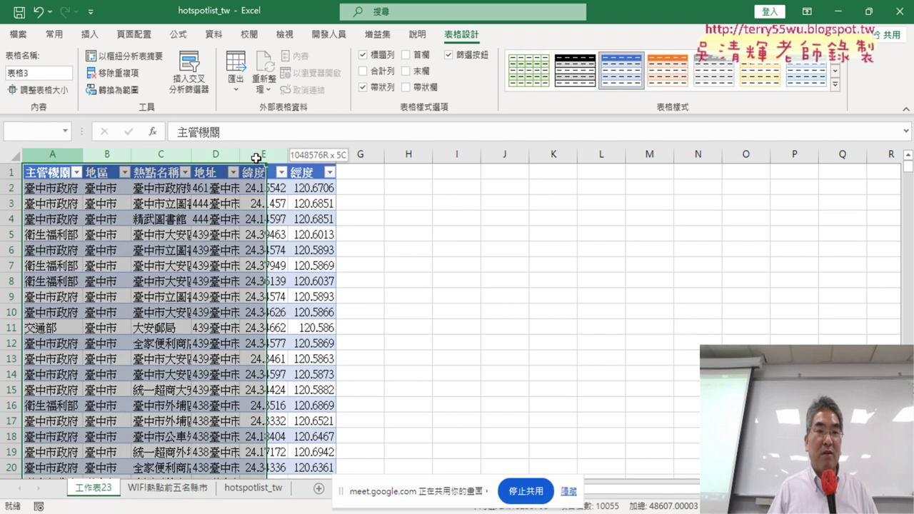
double_click(131, 156)
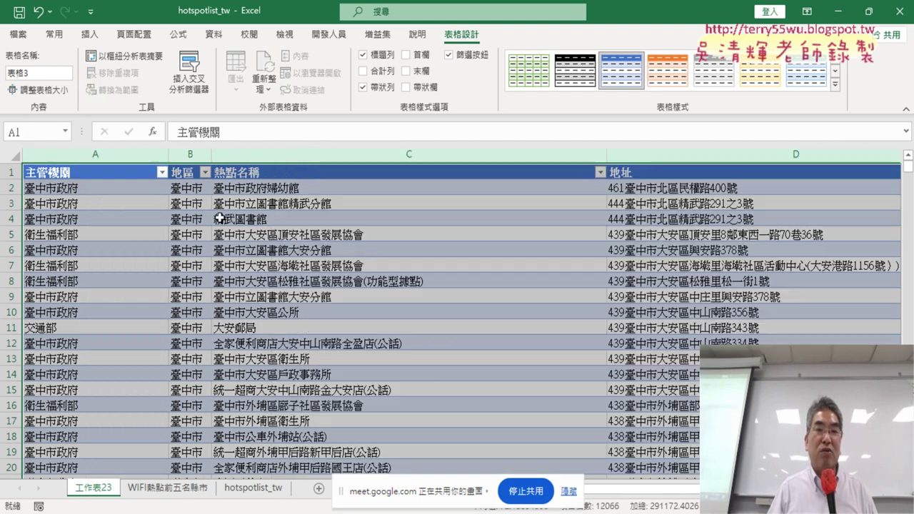
mouse_move(169, 158)
left_mouse_down()
mouse_move(98, 162)
mouse_move(156, 154)
left_mouse_up()
left_click(232, 235)
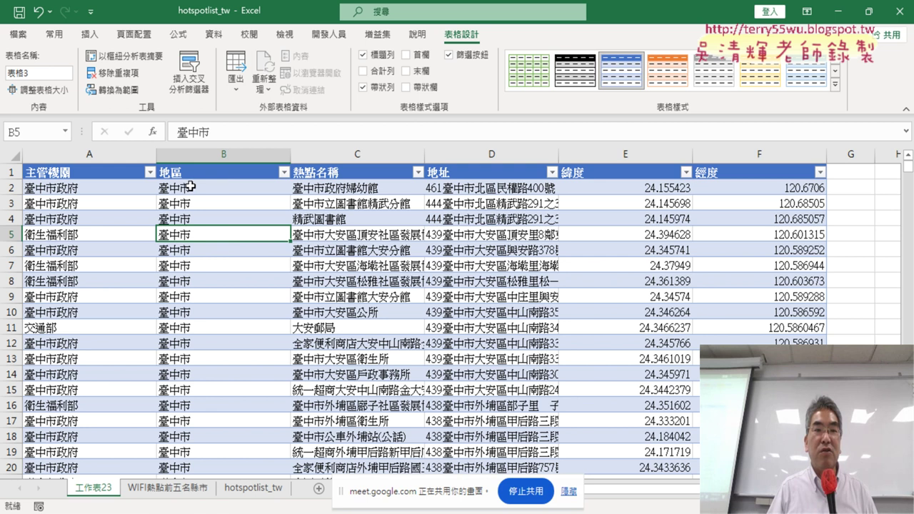
left_click_drag(90, 155, 756, 154)
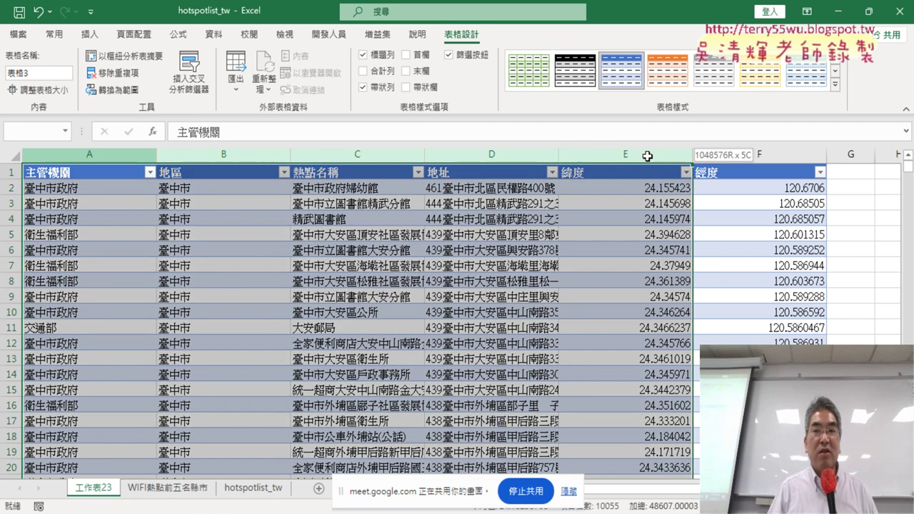
double_click(156, 153)
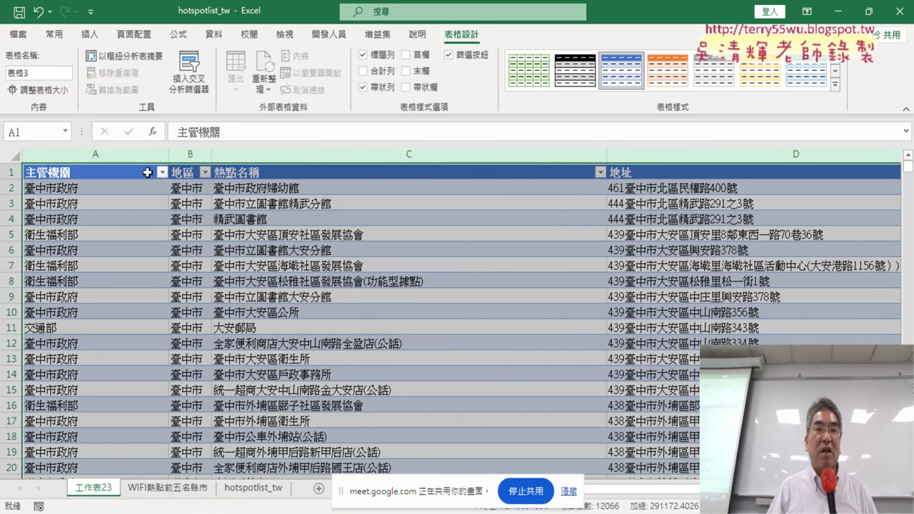
left_click(123, 156)
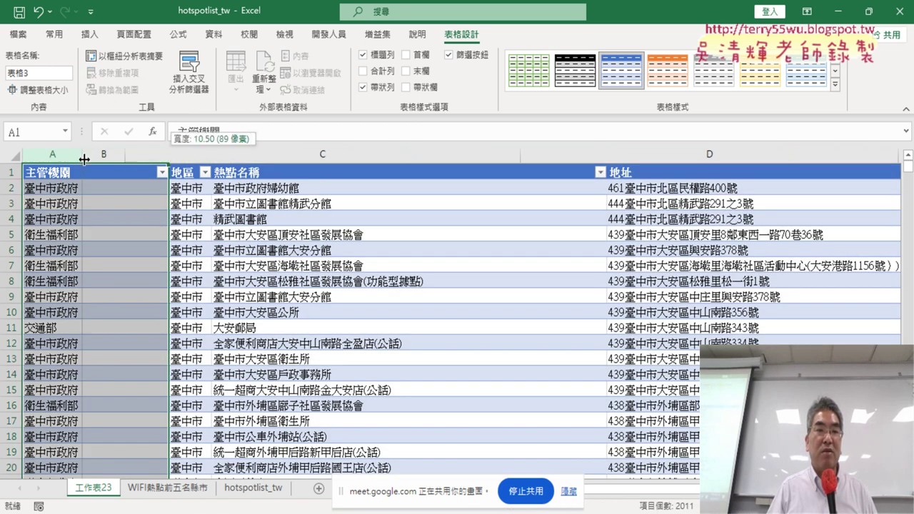
mouse_move(170, 155)
left_mouse_down()
mouse_move(82, 155)
mouse_move(159, 145)
left_mouse_up()
left_click(103, 152)
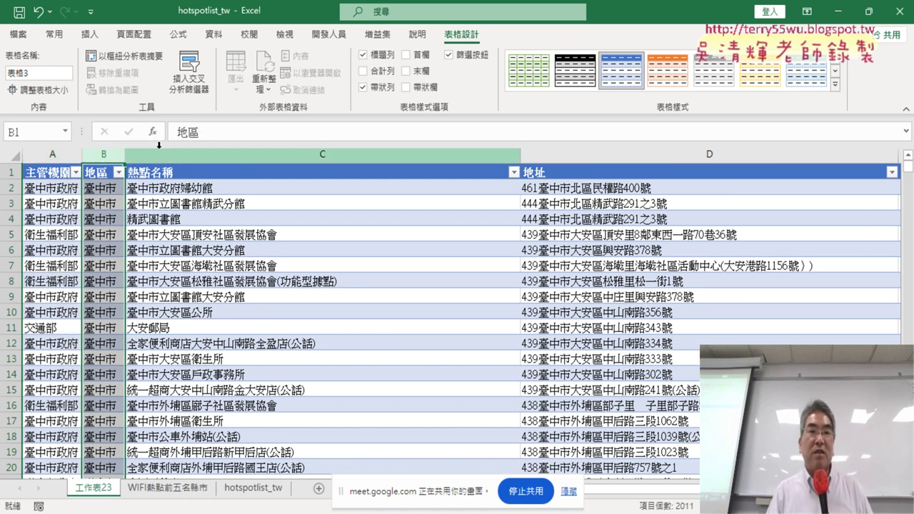
Delete the 工作表23 sheet permanently
right_click(100, 493)
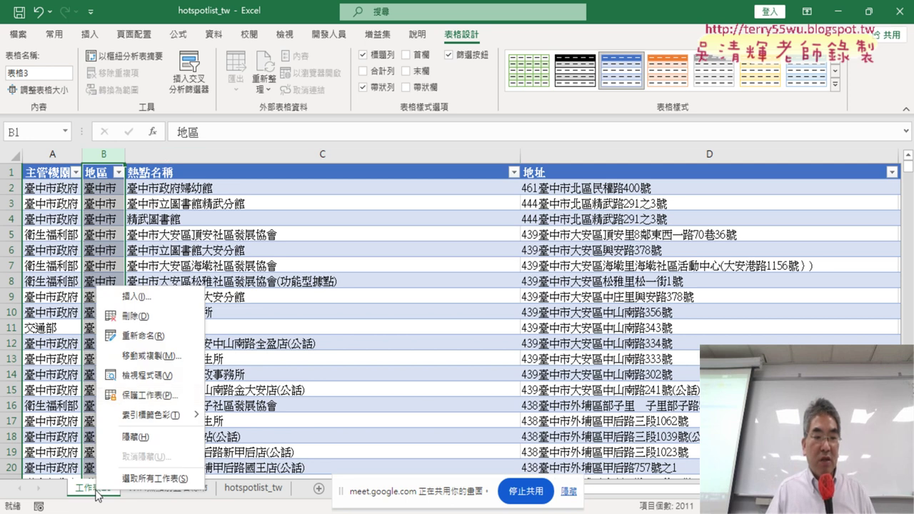
left_click(142, 317)
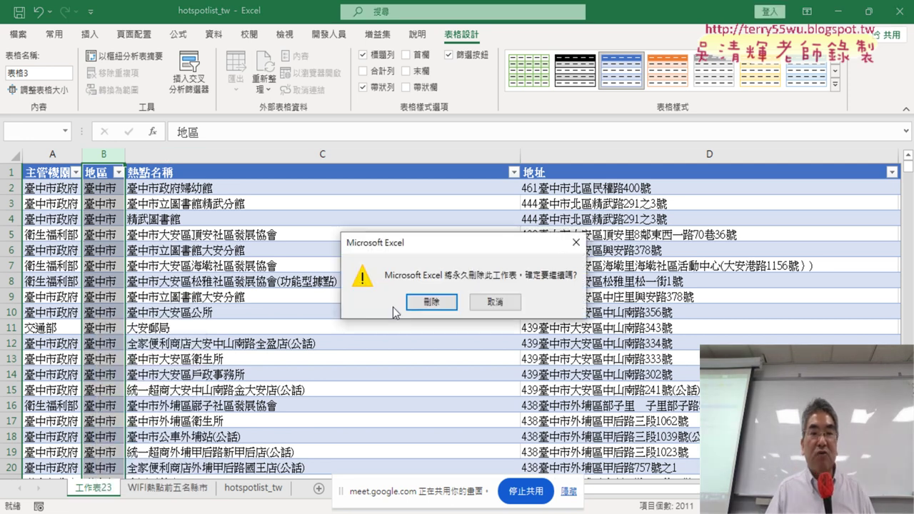
left_click(433, 303)
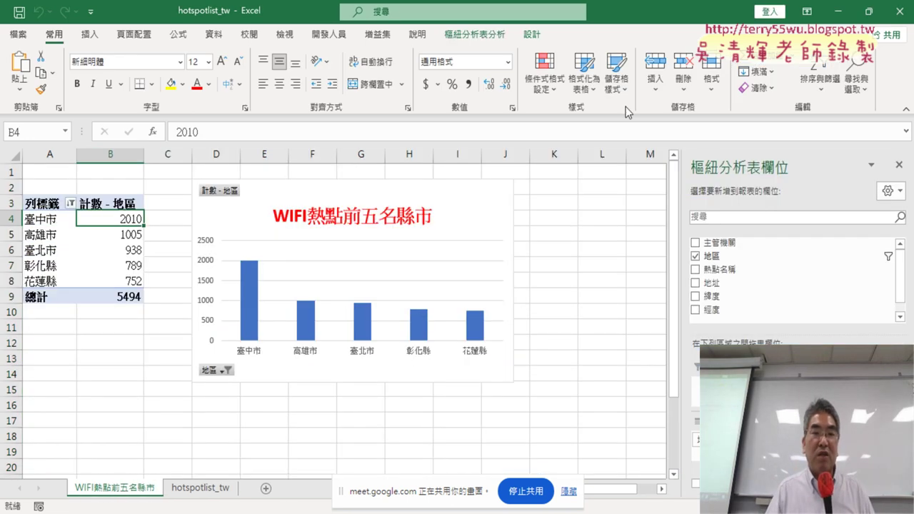
Recreate the 臺中市 drill-down sheet 工作表24 and widen address column D
double_click(116, 219)
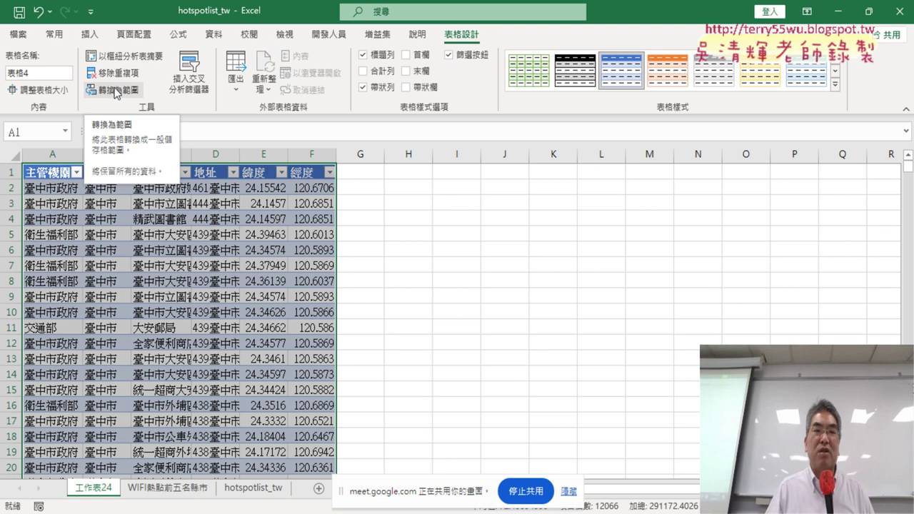
left_click_drag(240, 155, 292, 155)
left_click(246, 187)
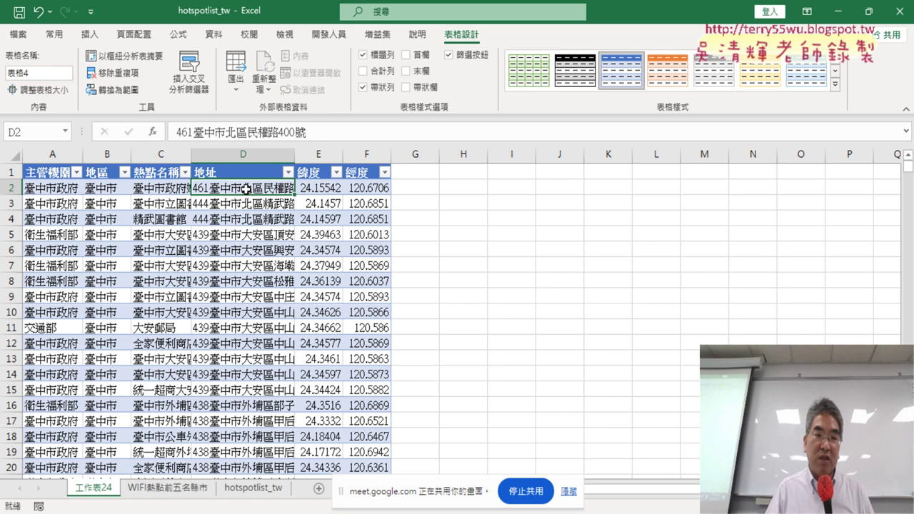
Start inserting a function in empty cell G2 beside the table
left_click(412, 188)
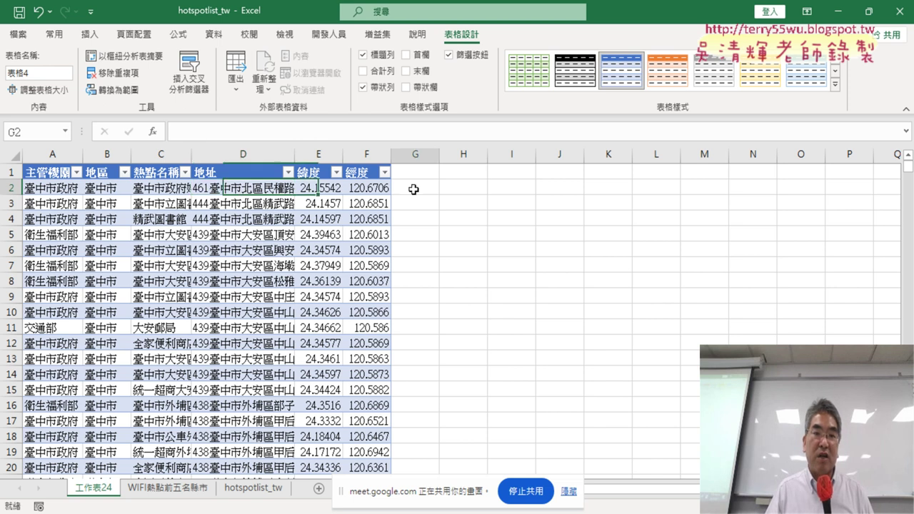
left_click(158, 135)
left_click_drag(349, 205, 623, 82)
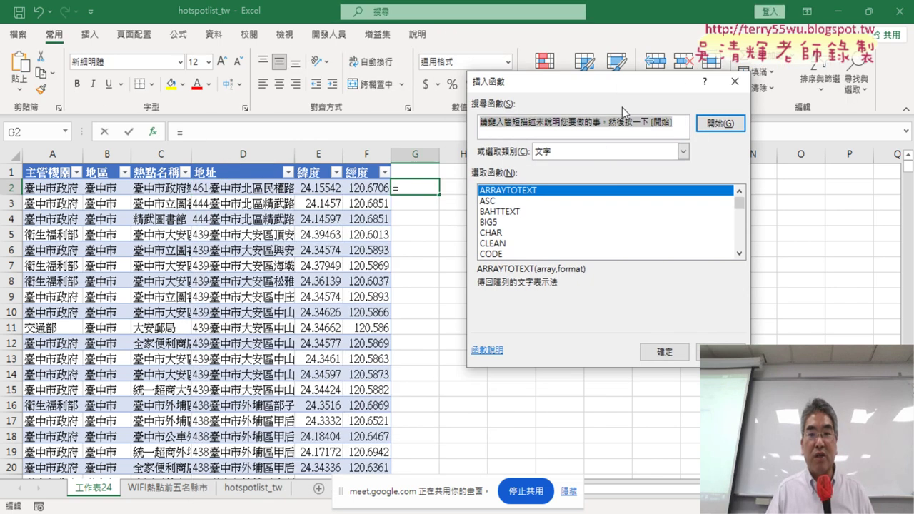
Find and choose the MID function in the Insert Function list
left_click(739, 252)
left_click(740, 252)
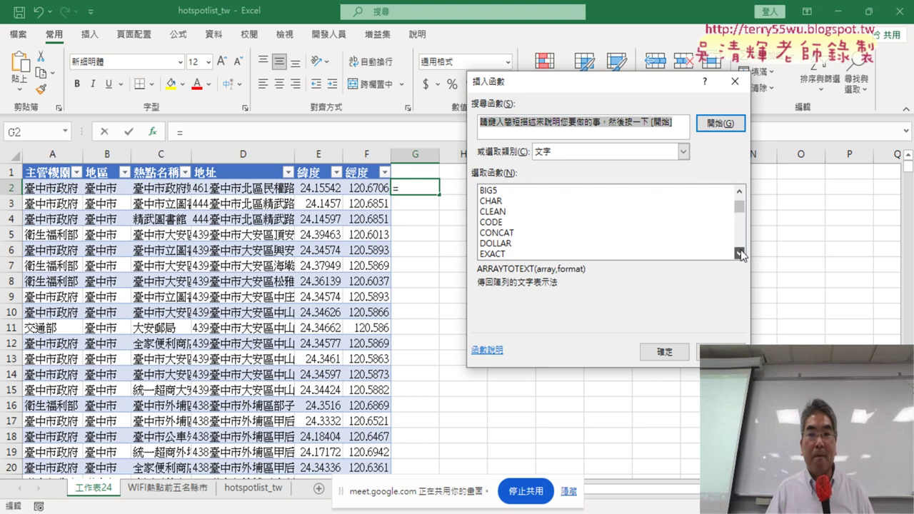
left_click(739, 252)
left_click(739, 252)
left_click(740, 252)
left_click(740, 246)
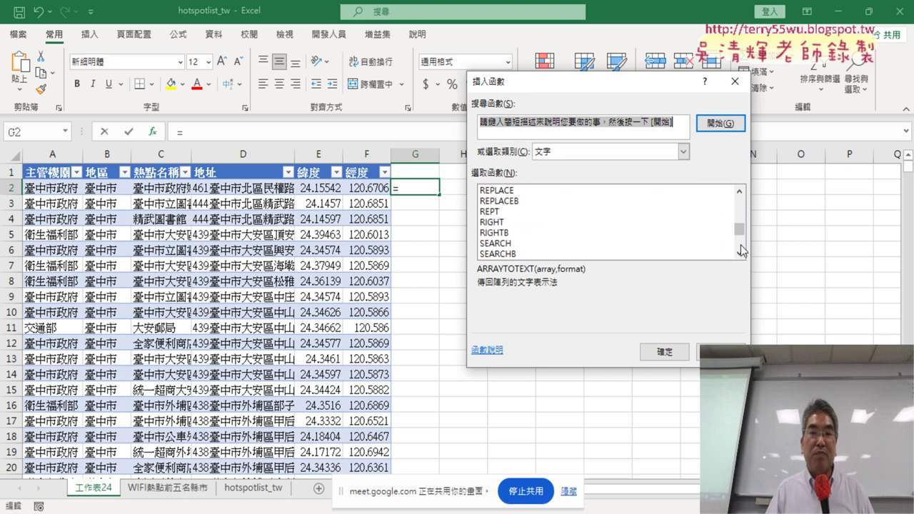
left_click(740, 192)
left_click(739, 191)
left_click(739, 191)
left_click(740, 191)
left_click(739, 191)
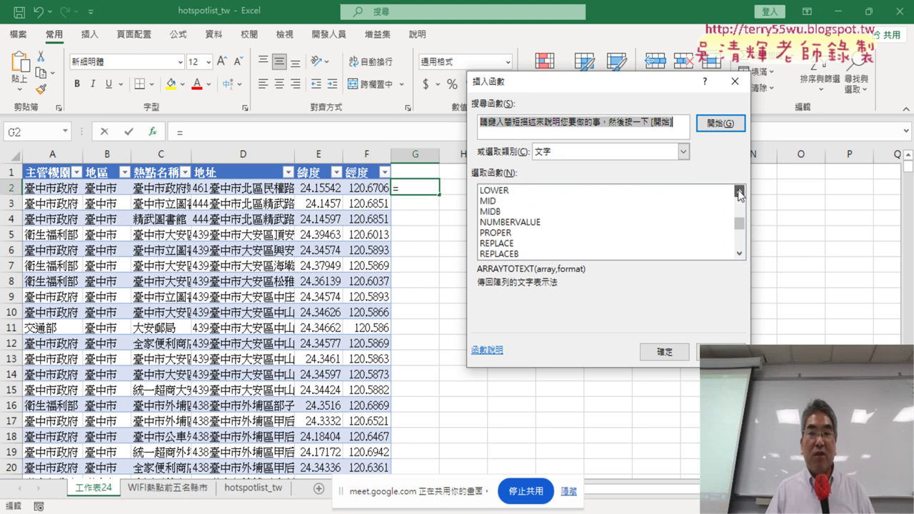
left_click(497, 202)
double_click(497, 202)
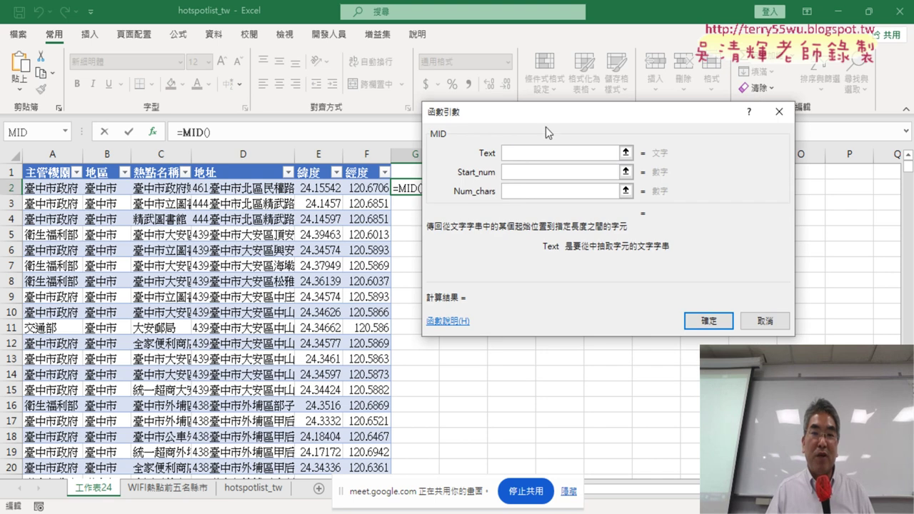
left_click_drag(545, 127, 612, 127)
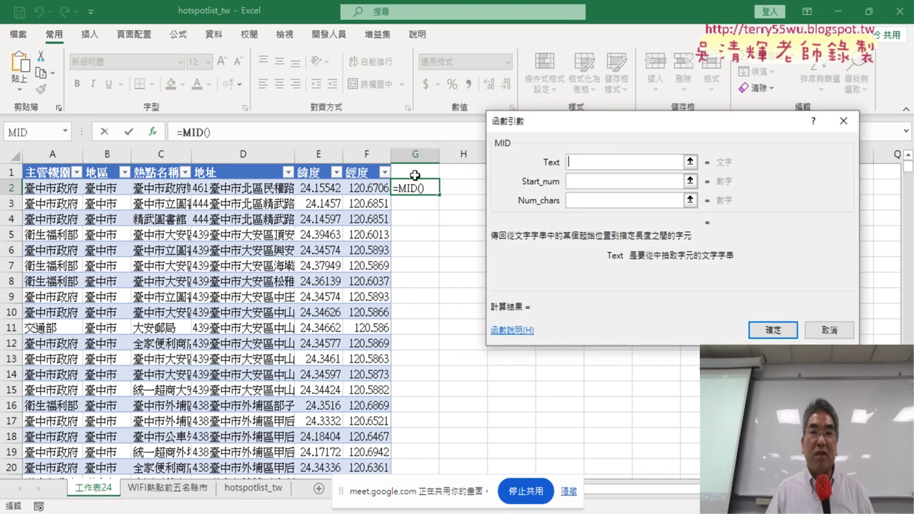
left_click(257, 189)
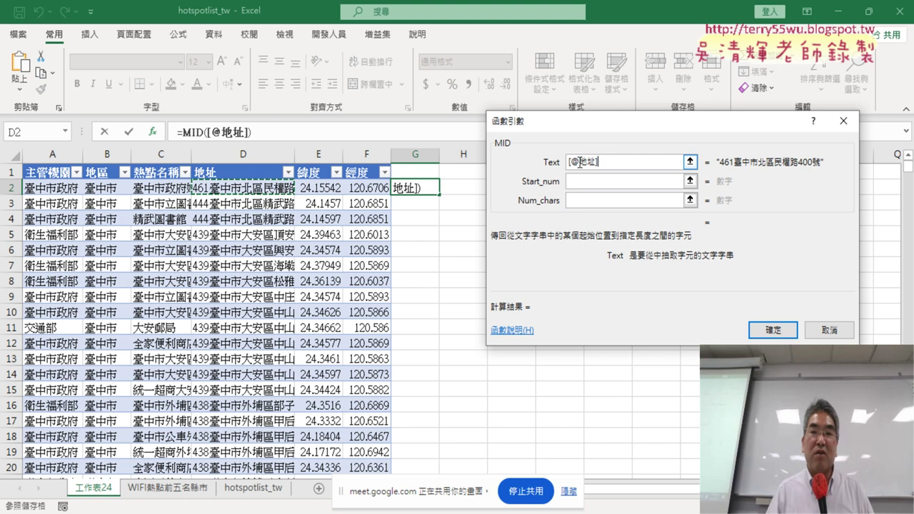
double_click(606, 163)
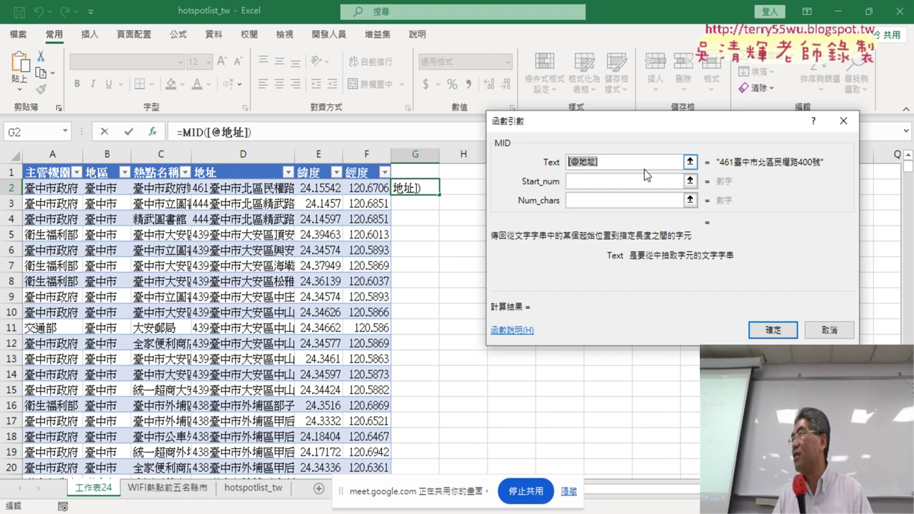
left_click(602, 181)
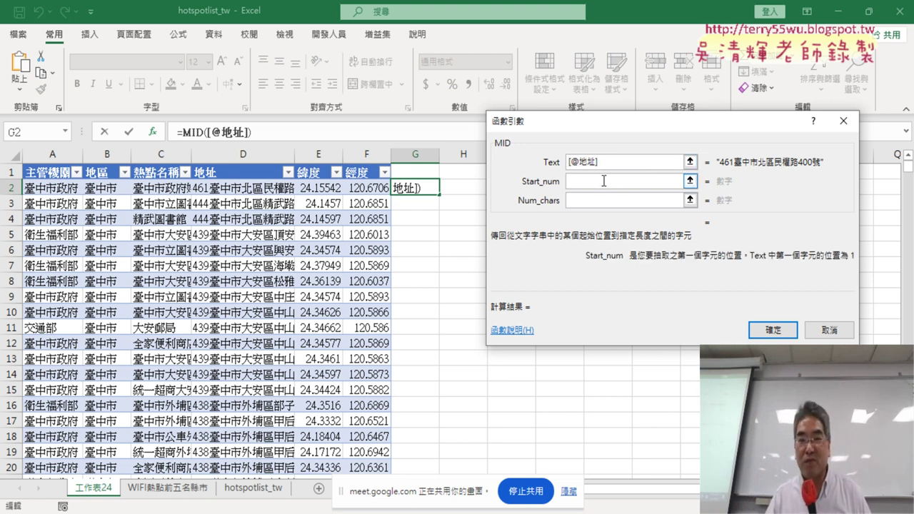
type("7")
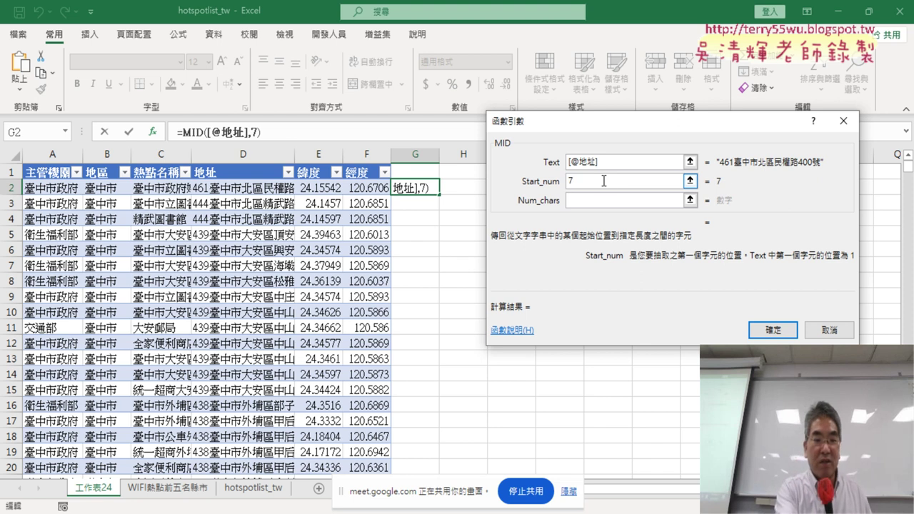
key("Tab")
type("2")
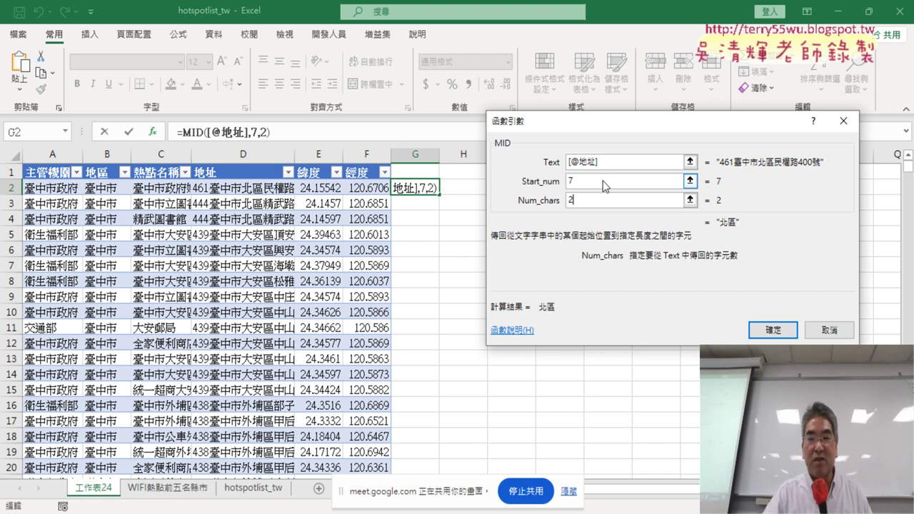
left_click(773, 330)
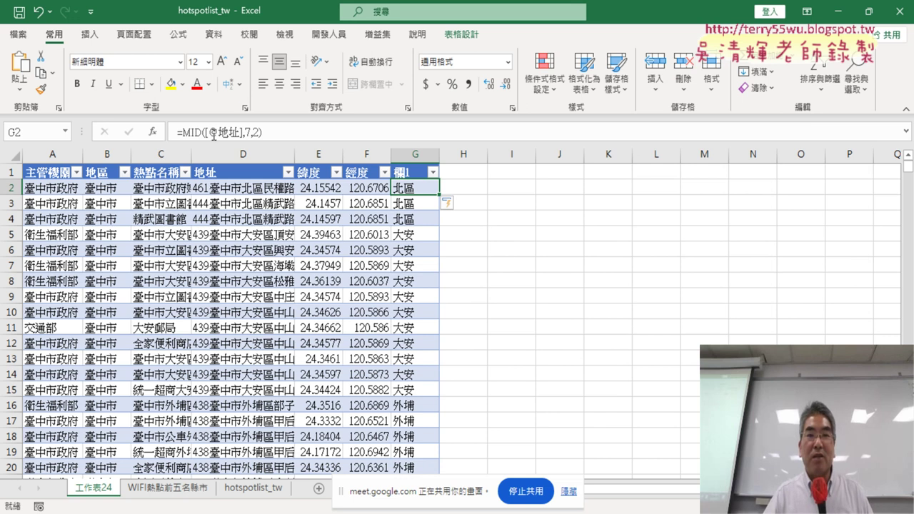
Reopen the MID arguments to review the district formula, keeping it unchanged
left_click(193, 133)
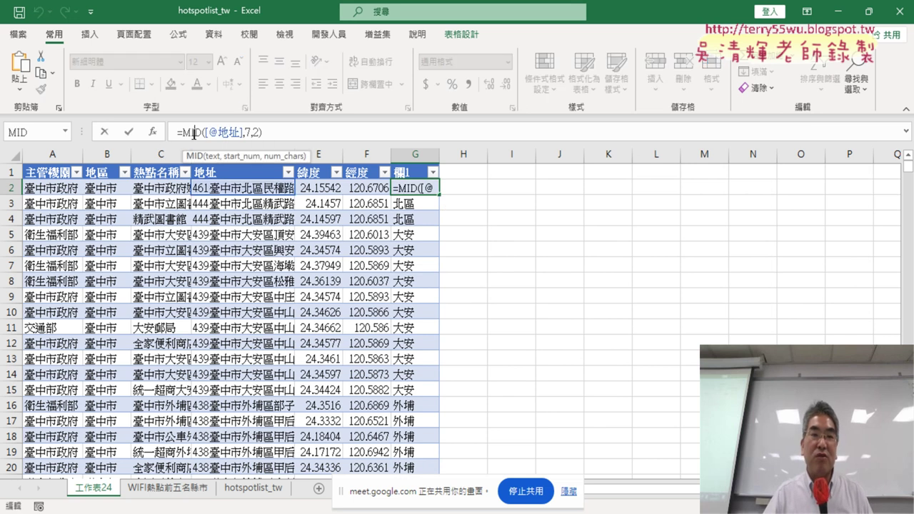
left_click(152, 133)
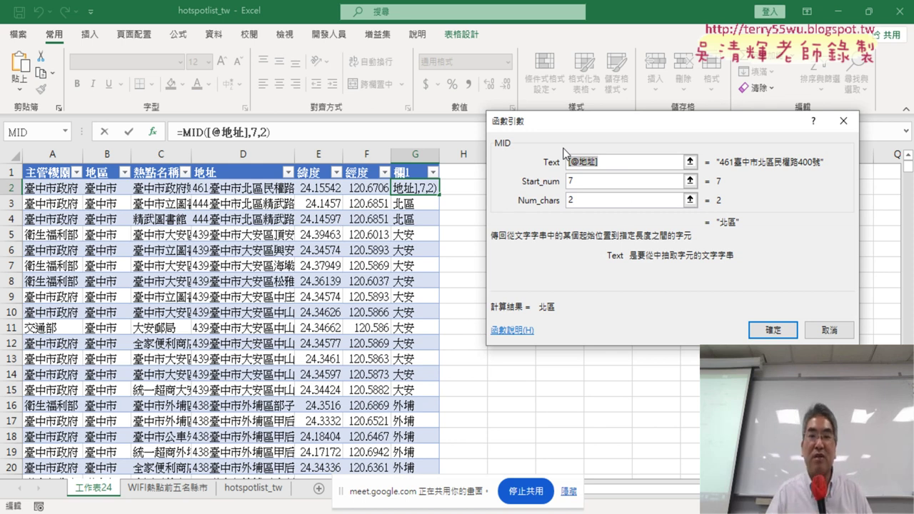
left_click(835, 331)
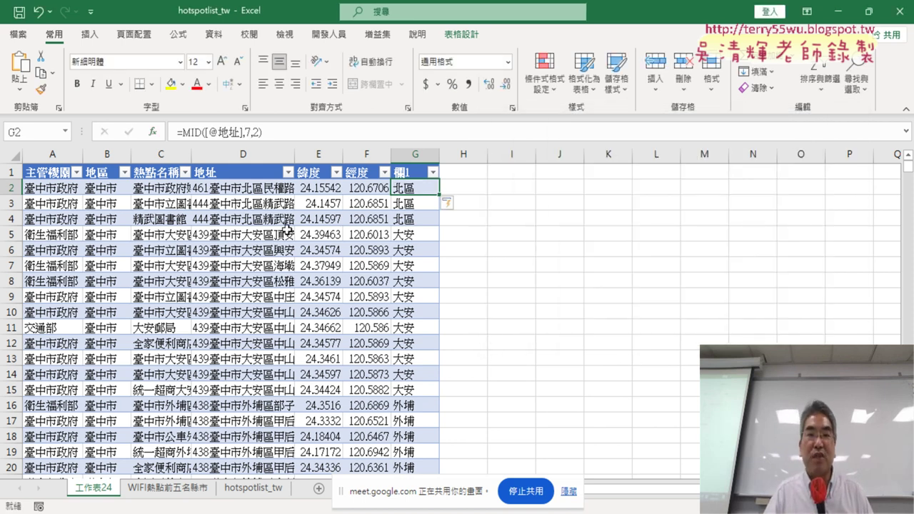
Delete 工作表24 and create a new 臺中市 drill-down sheet converted to a plain range
right_click(99, 490)
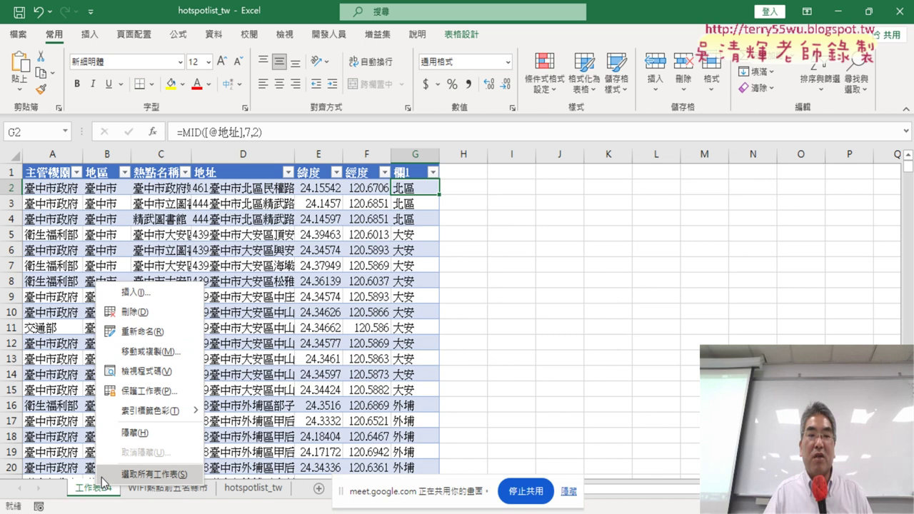
left_click(149, 312)
left_click(432, 305)
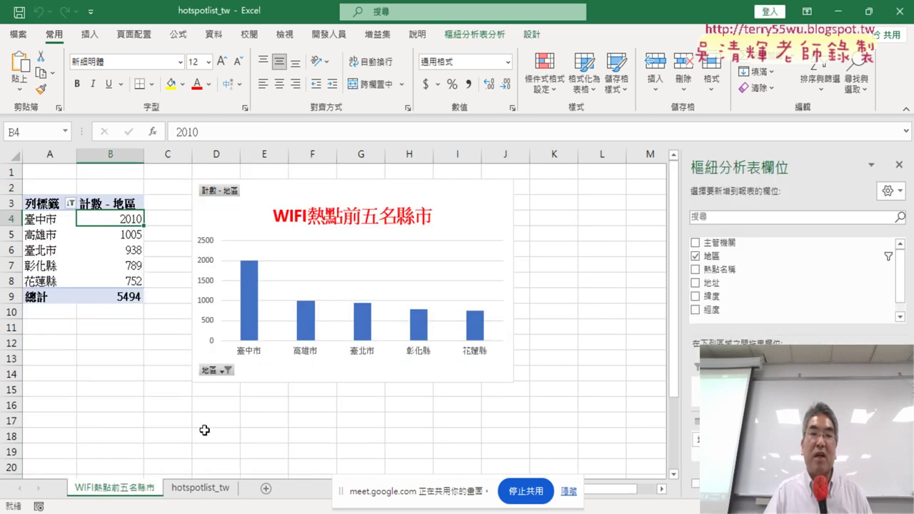
double_click(131, 219)
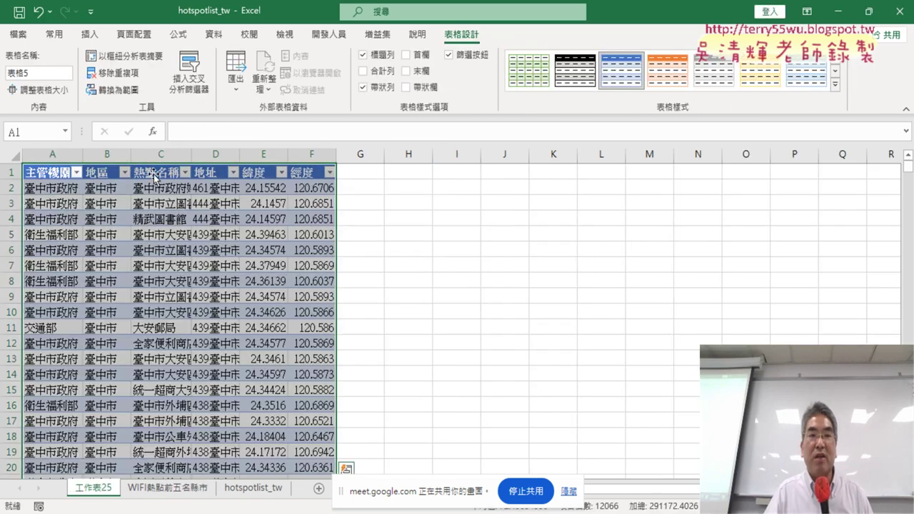
left_click(116, 91)
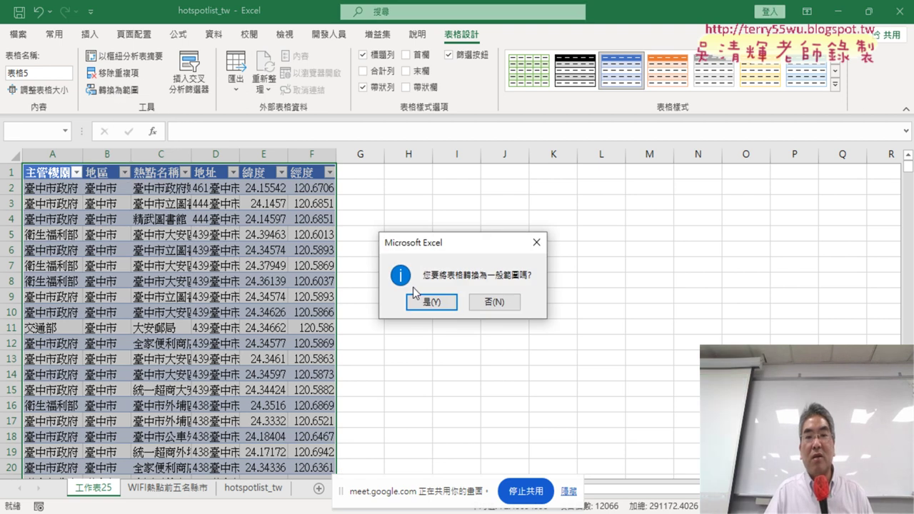
left_click(439, 306)
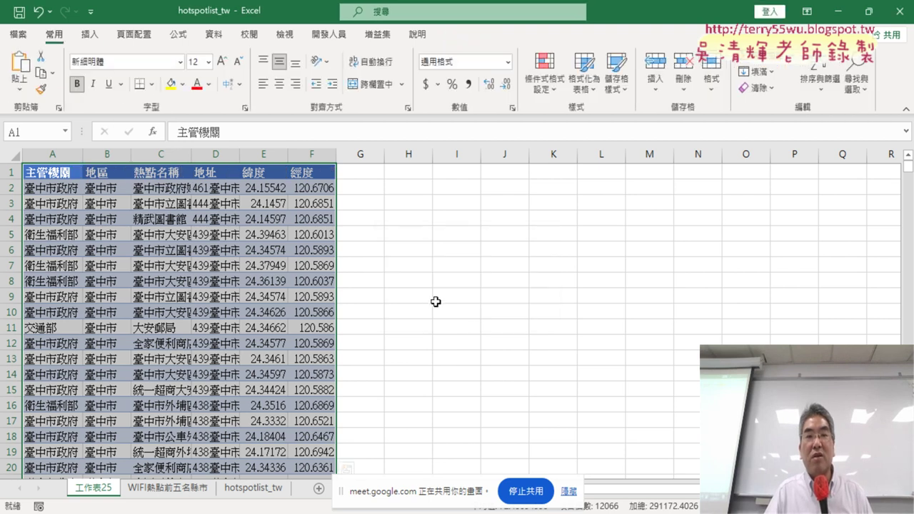
Start a MID formula in G2 with D2 as source text, then cancel it
left_click(368, 191)
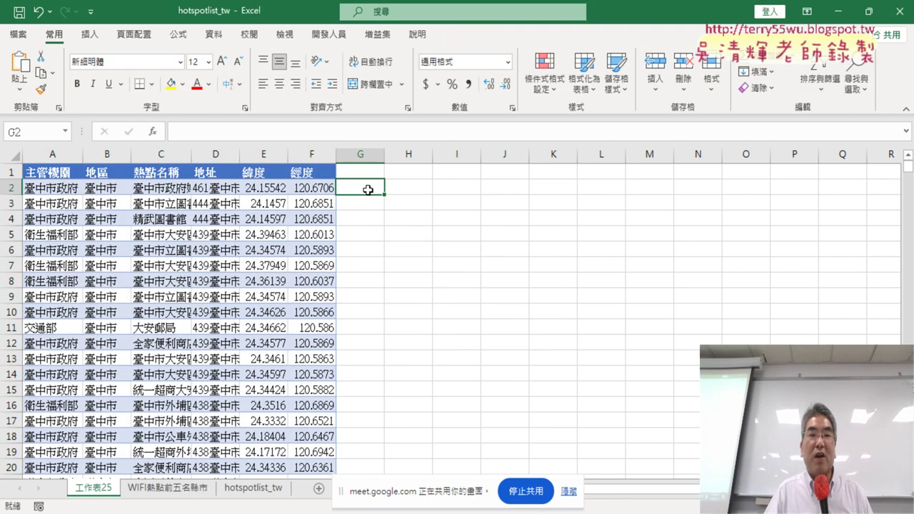
left_click(152, 132)
left_click(646, 161)
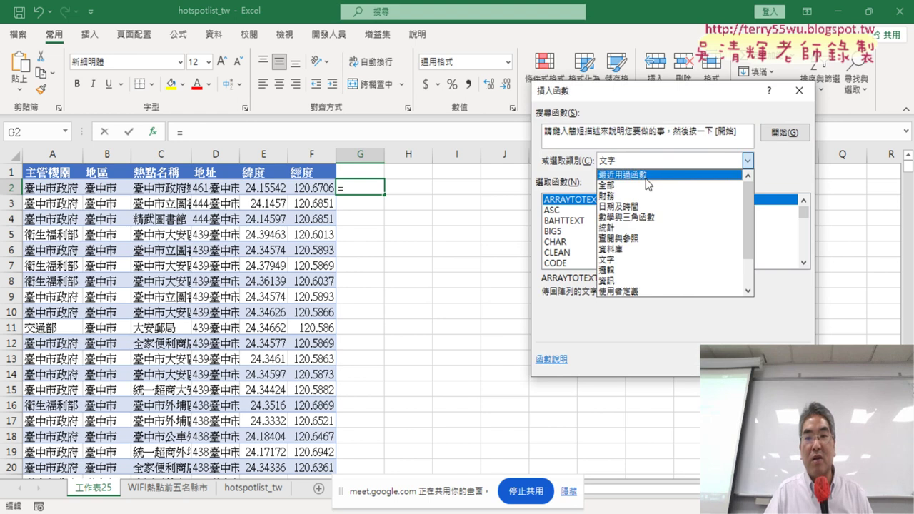
left_click(648, 171)
double_click(568, 204)
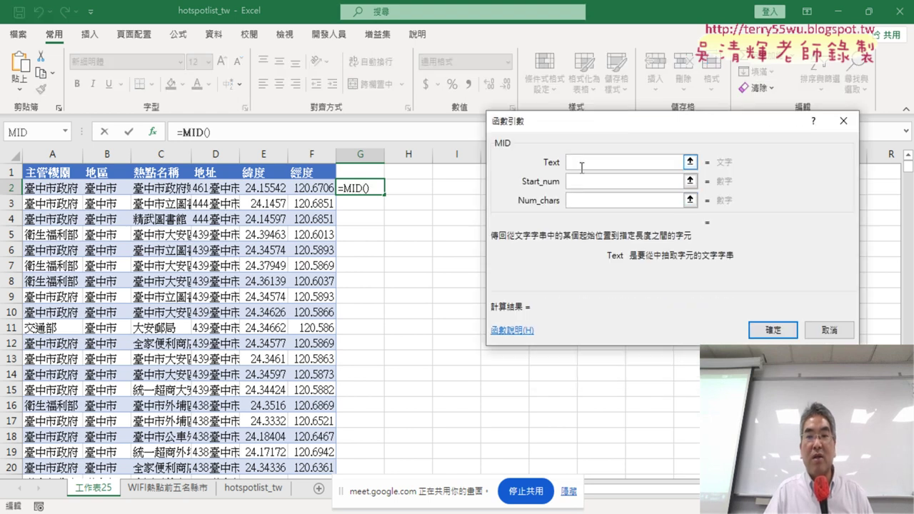
left_click(219, 190)
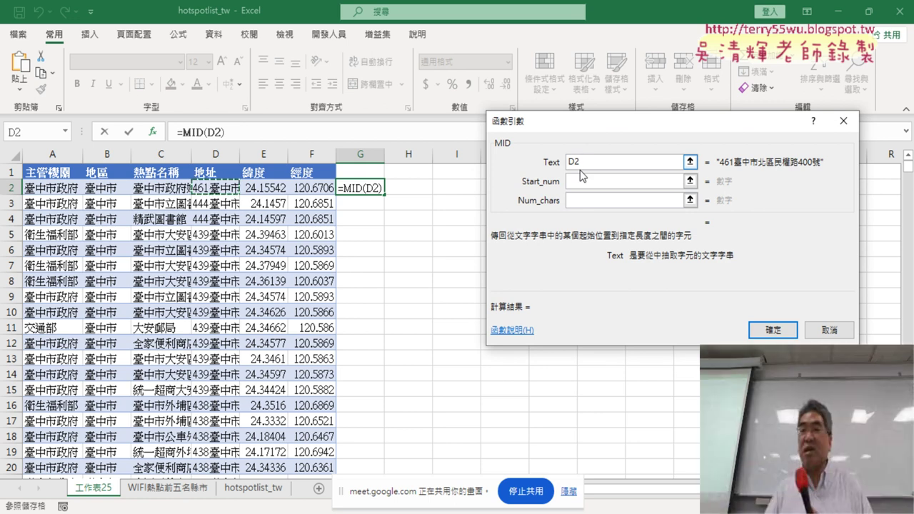
left_click(828, 330)
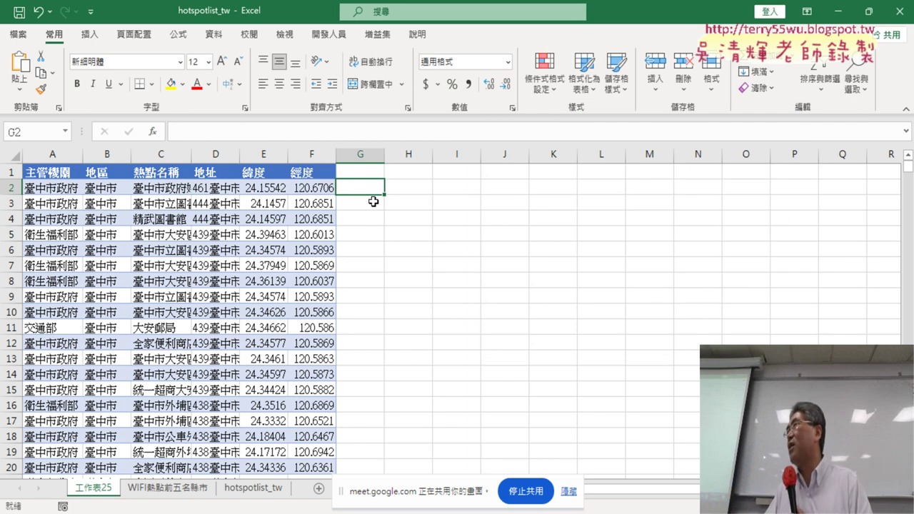
Delete the 工作表25 sheet
right_click(108, 487)
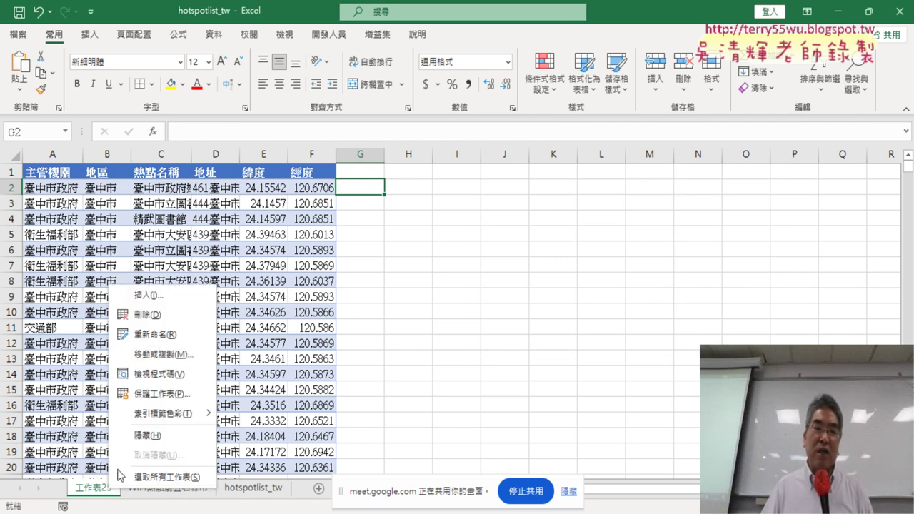
left_click(164, 318)
left_click(432, 301)
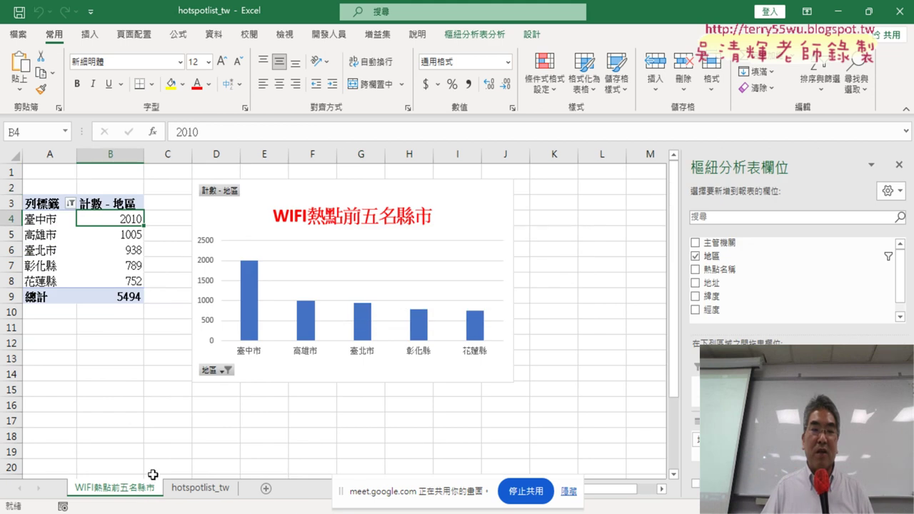
Regenerate the 臺中市 detail records from the 2010 count as table 表格6 on 工作表26
double_click(129, 219)
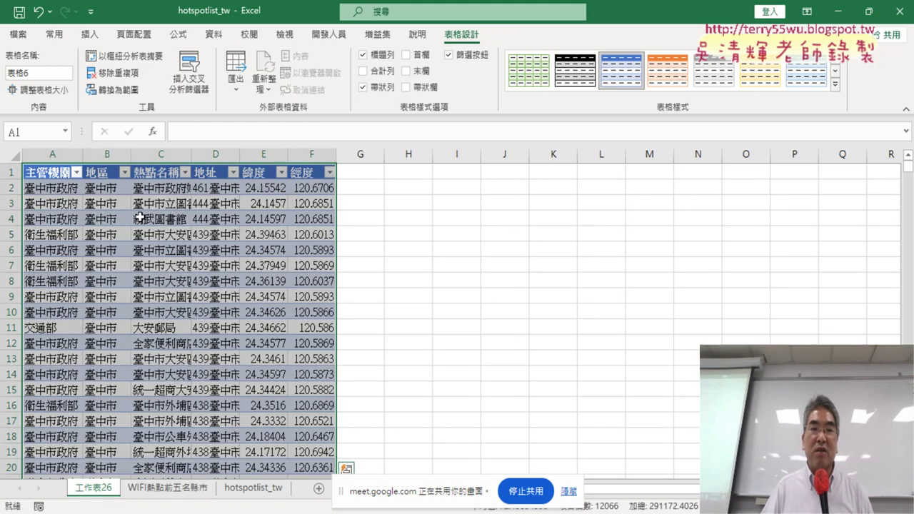
left_click(105, 96)
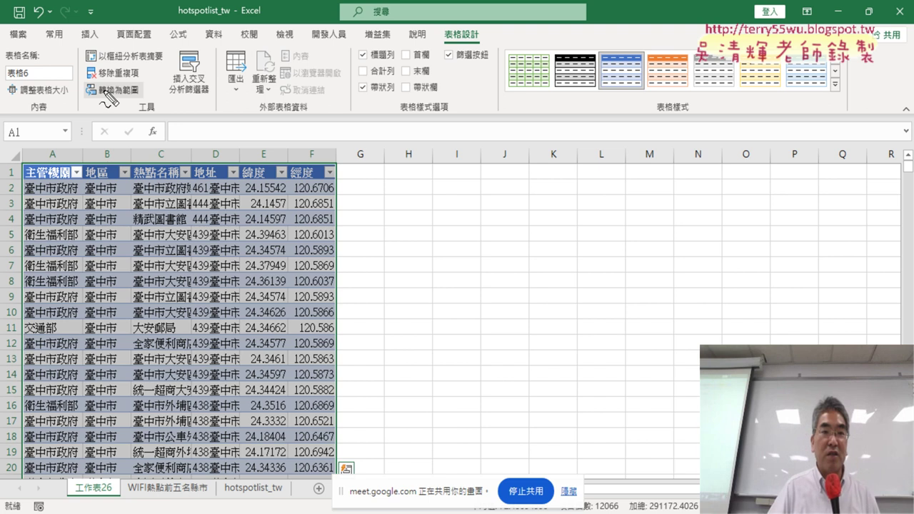
mouse_move(140, 99)
left_mouse_down()
mouse_move(104, 103)
mouse_move(147, 93)
left_mouse_up()
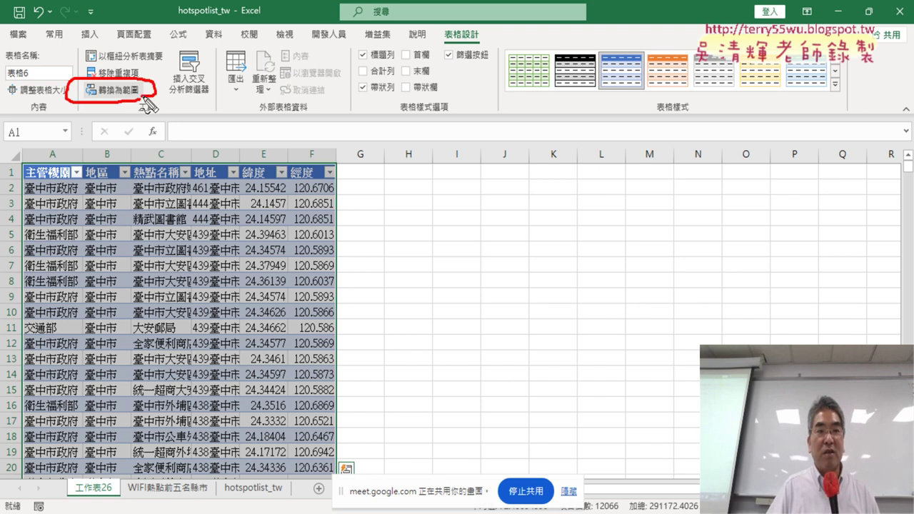
left_click_drag(270, 197, 151, 106)
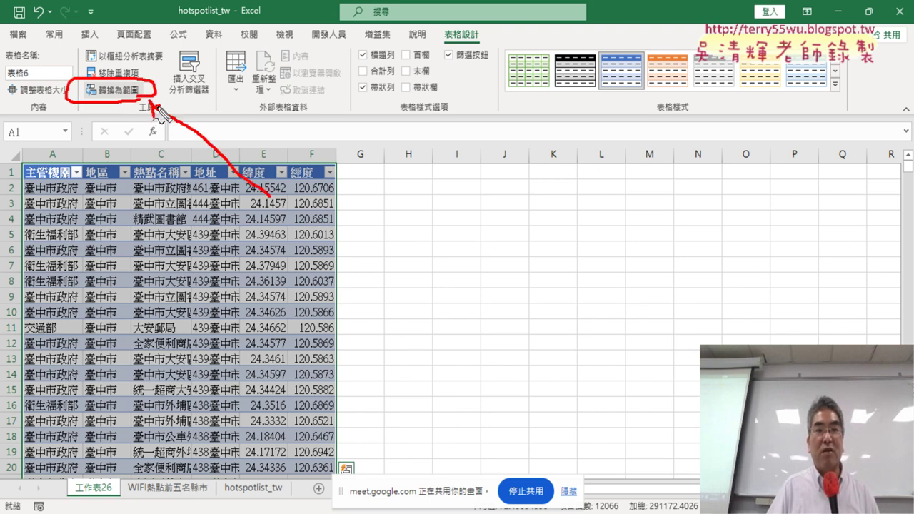